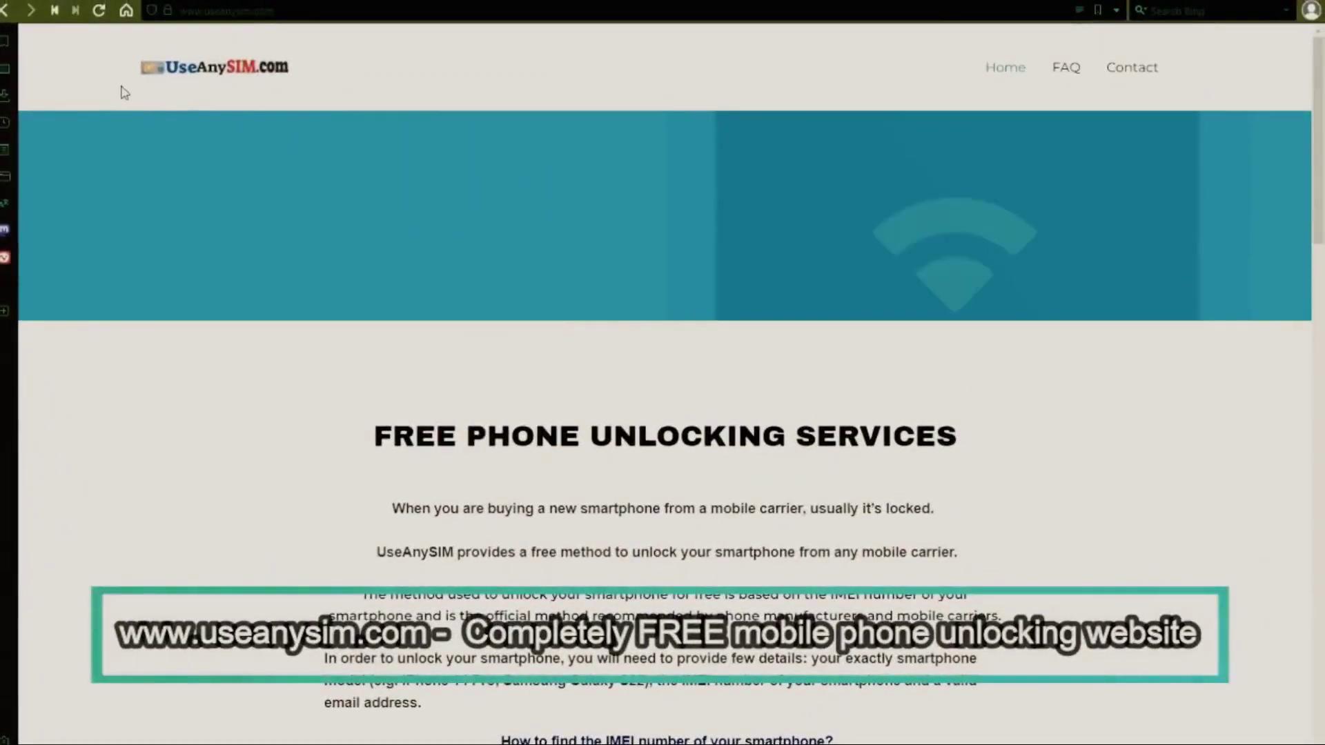
pyautogui.scroll(-3, 369, 201)
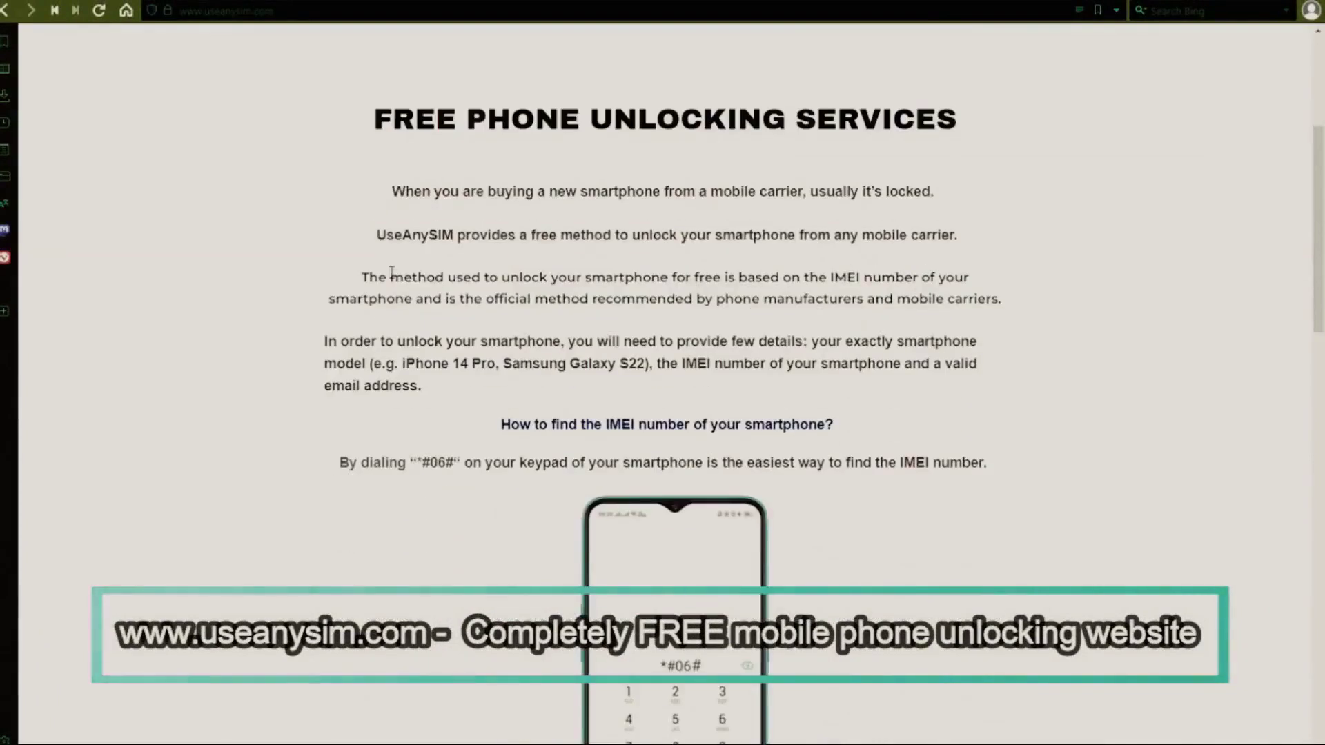
pyautogui.scroll(-3, 383, 249)
pyautogui.scroll(-3, 393, 310)
pyautogui.scroll(-3, 393, 355)
pyautogui.scroll(-4, 394, 350)
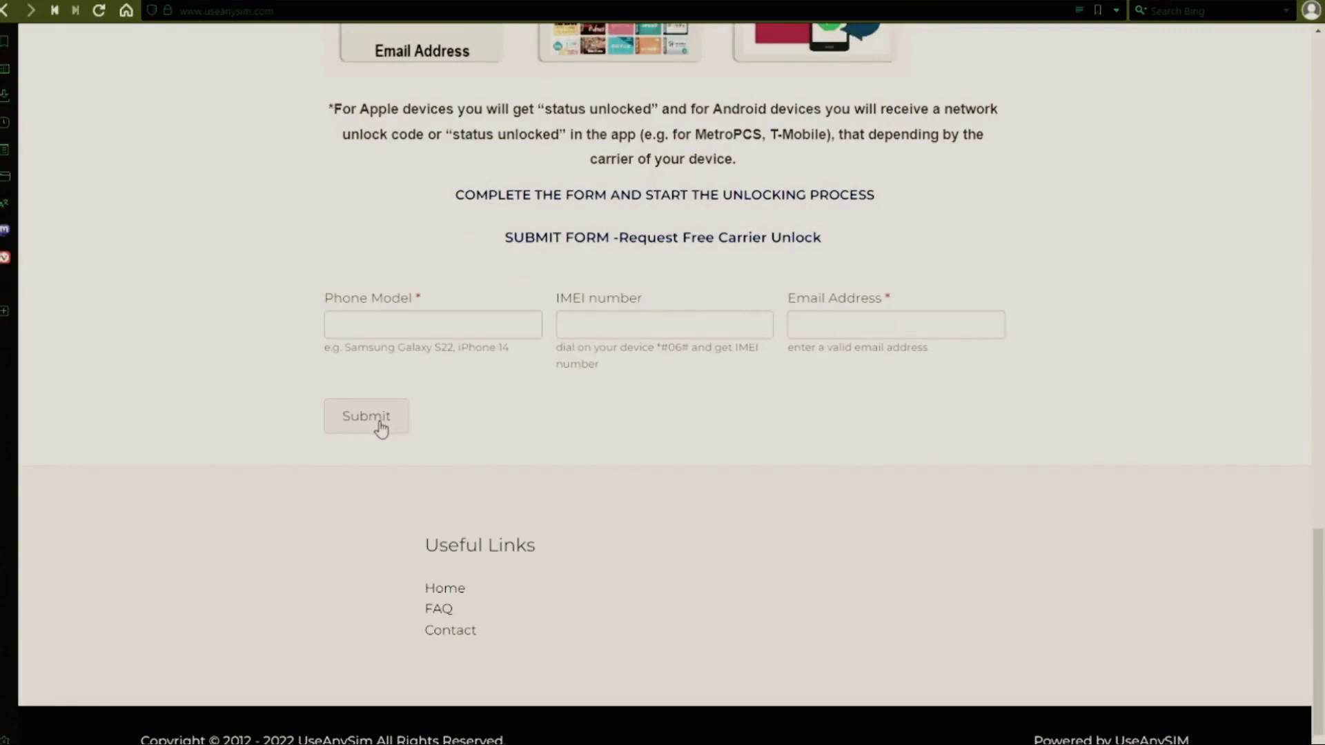
pyautogui.scroll(1, 713, 483)
pyautogui.scroll(2, 714, 480)
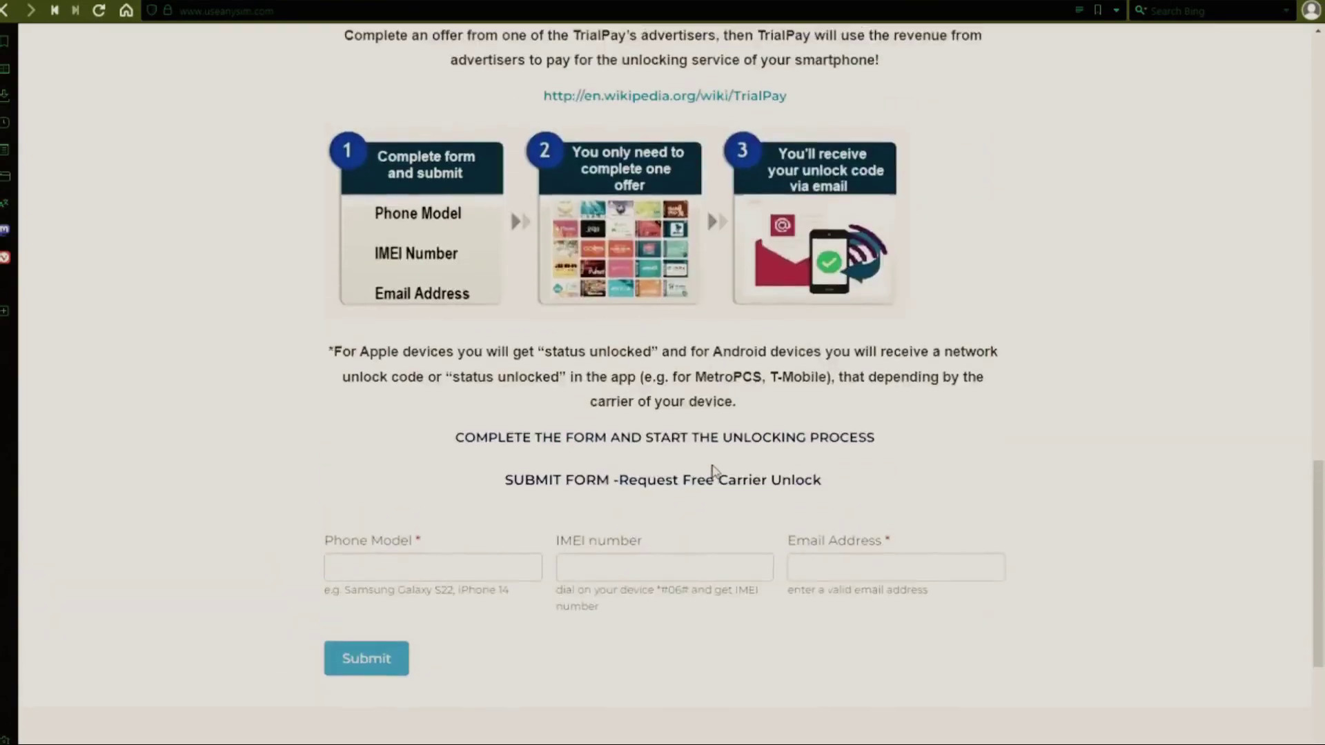
pyautogui.scroll(4, 713, 474)
pyautogui.scroll(3, 713, 472)
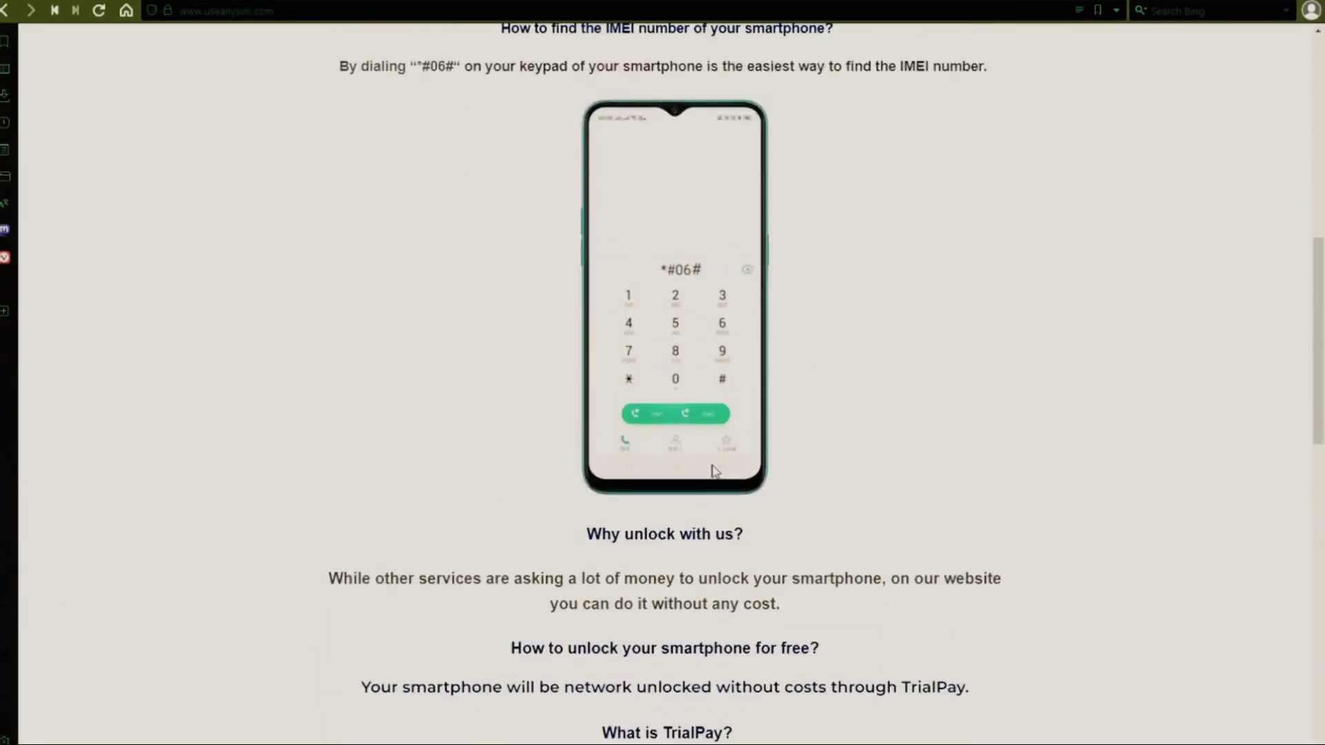
pyautogui.scroll(4, 712, 473)
pyautogui.scroll(2, 710, 468)
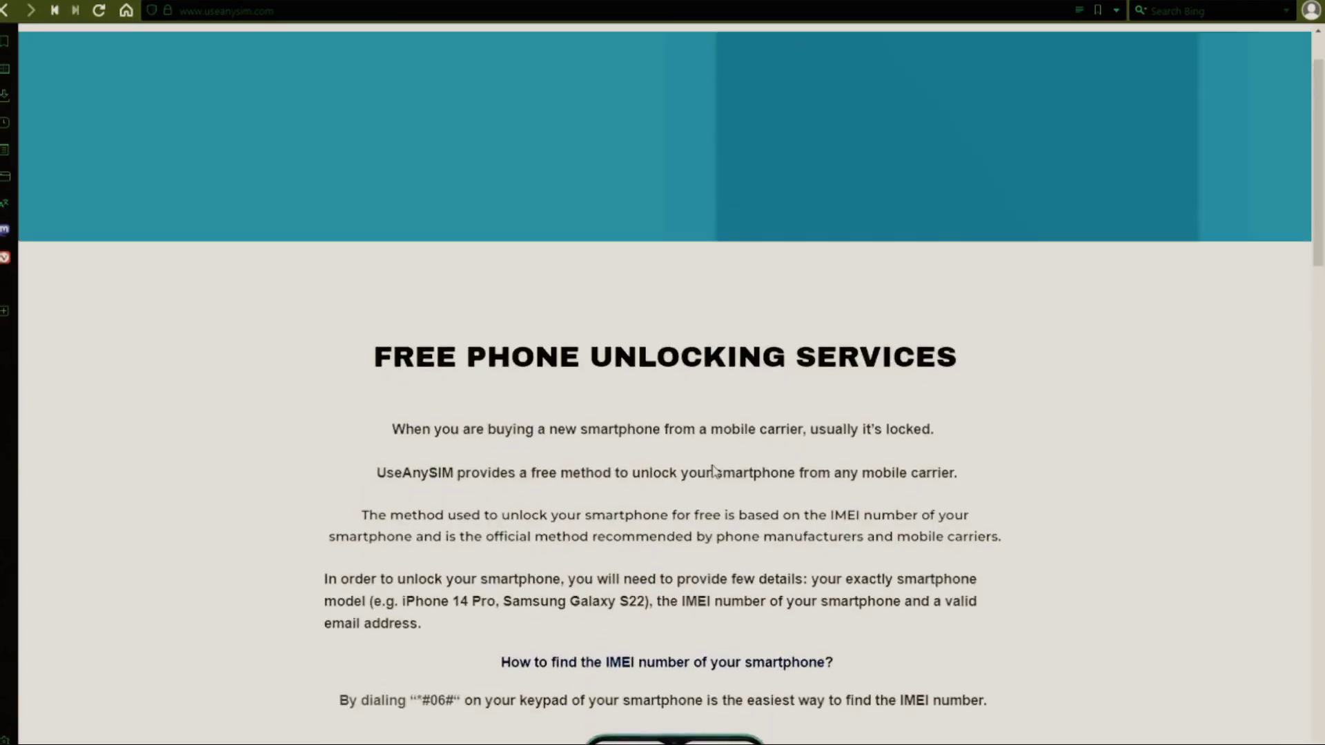
pyautogui.scroll(1, 713, 471)
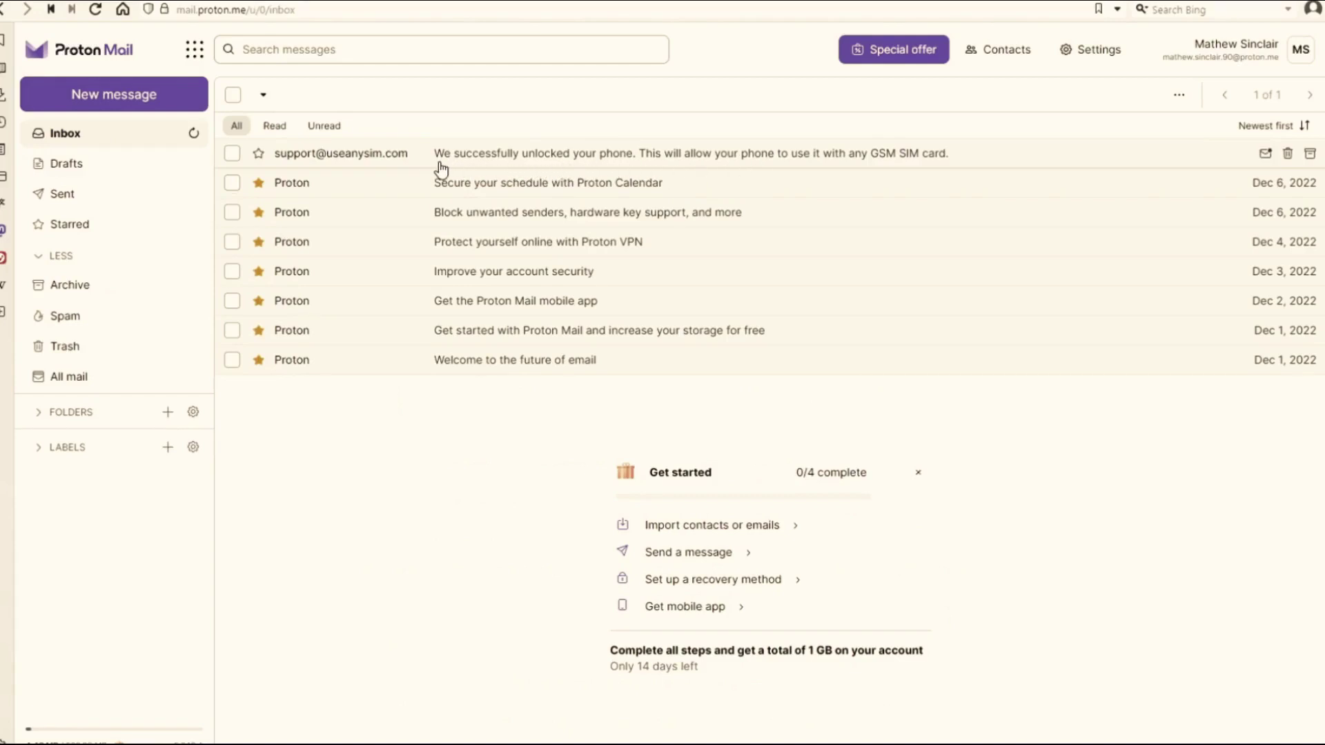
# Open the top inbox email from UseAnySIM support containing the phone unlock code and IMEI details.
pyautogui.click(552, 164)
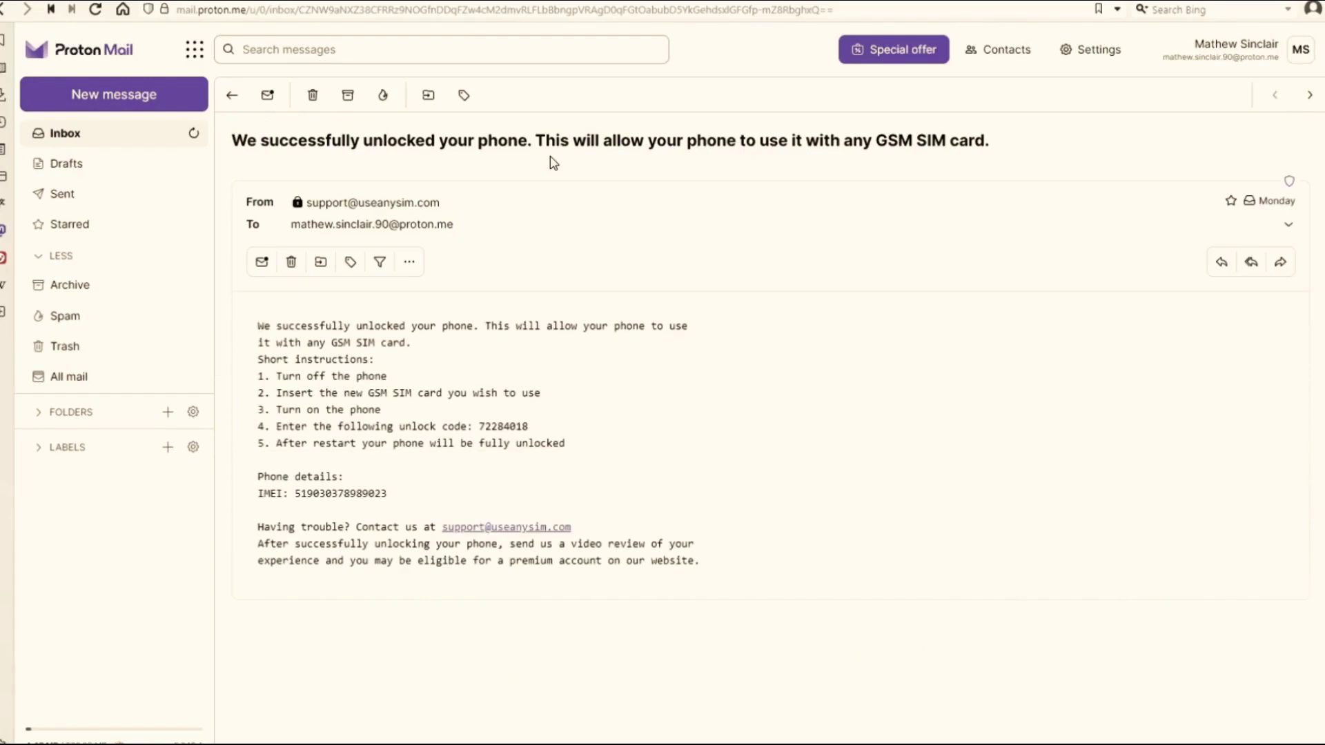